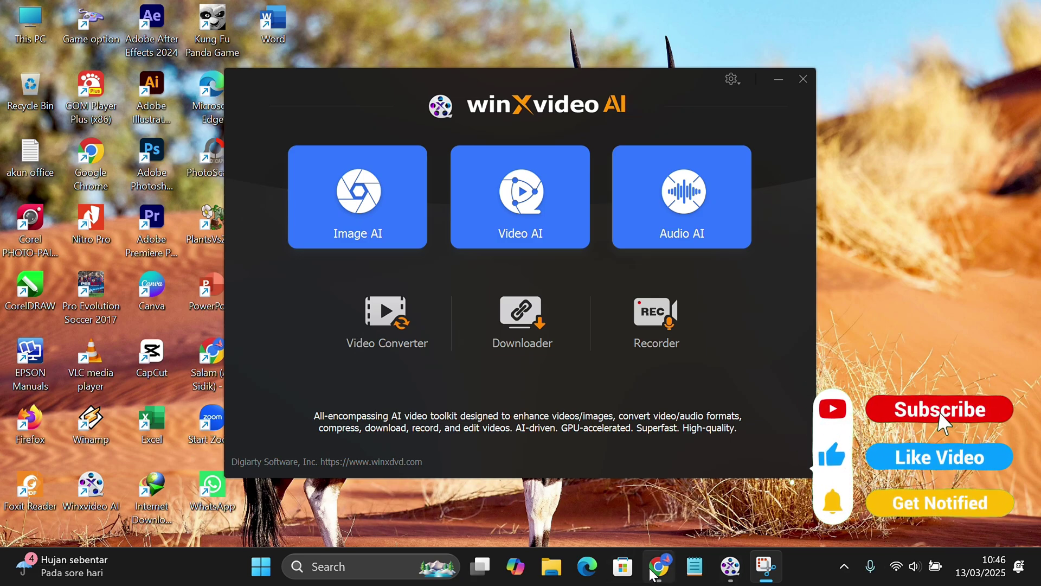
# Bring the Chrome window with the Winxvideo AI giveaway offer and countdown timer to the front
pyautogui.click(657, 572)
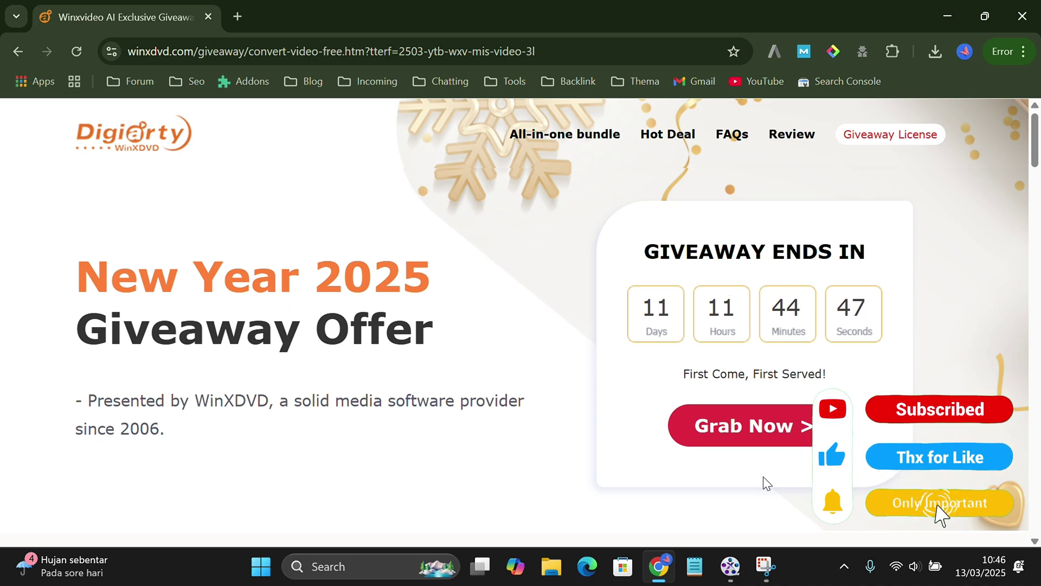
pyautogui.scroll(-5, 643, 461)
pyautogui.scroll(-2, 643, 407)
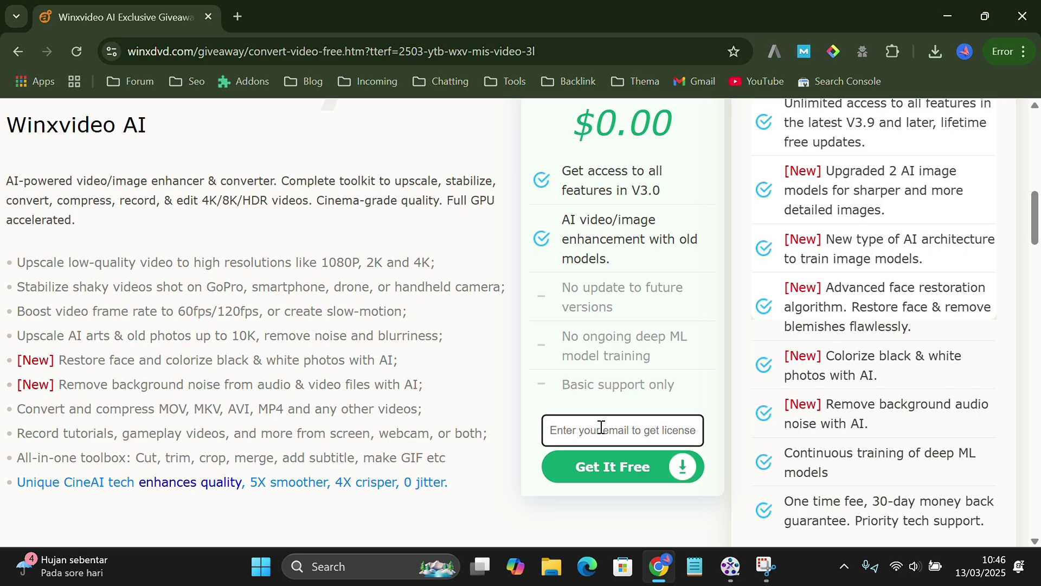
# Return to the Winxvideo AI launcher, minimize Chrome, and enter the Video AI workspace
pyautogui.click(721, 570)
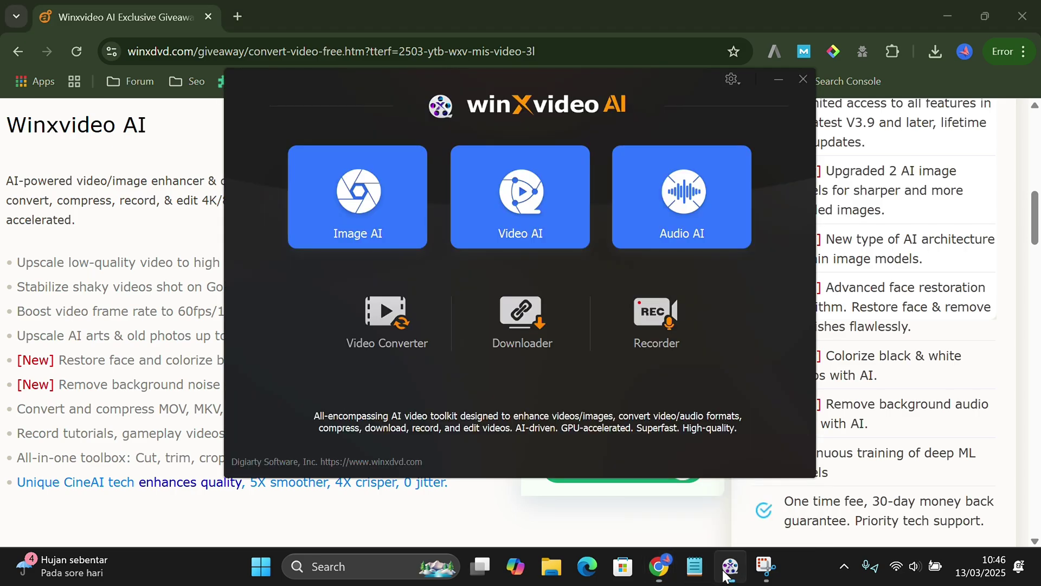
pyautogui.click(936, 13)
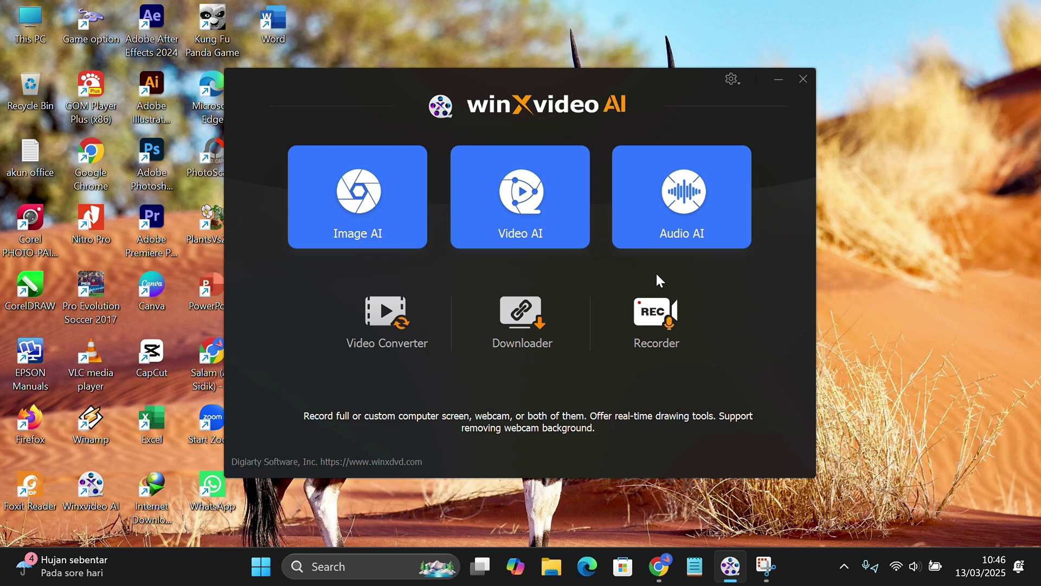
pyautogui.click(526, 215)
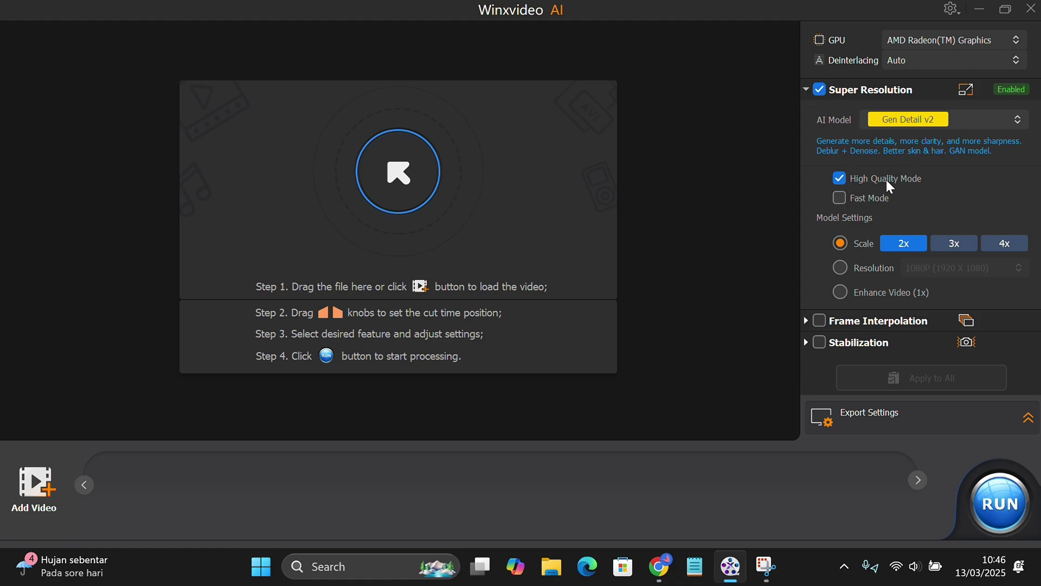
# Switch Super Resolution from 2x scale to a fixed 4K (3840 X 2160) target resolution
pyautogui.click(840, 268)
pyautogui.click(839, 292)
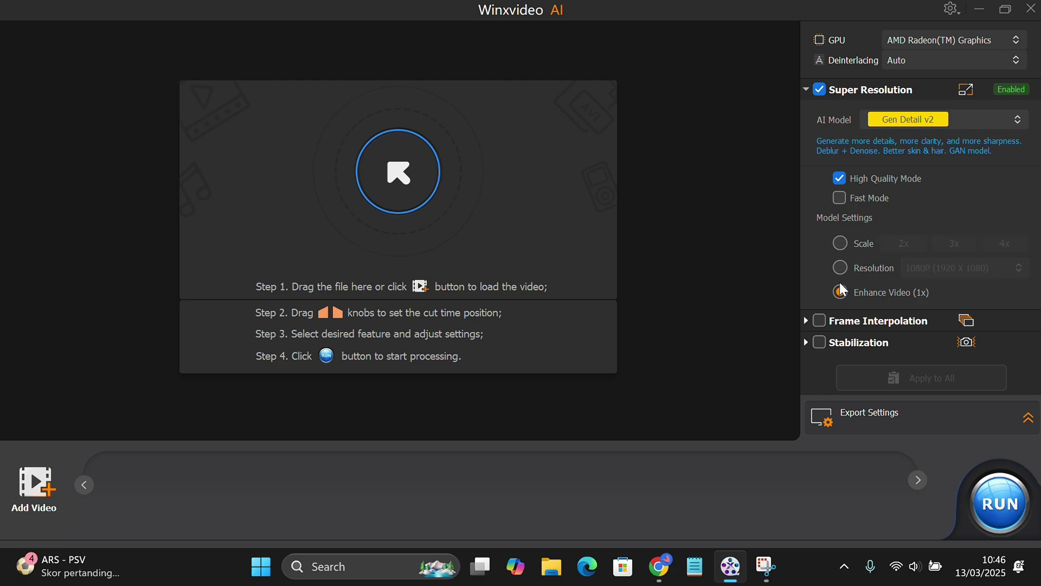
pyautogui.click(841, 244)
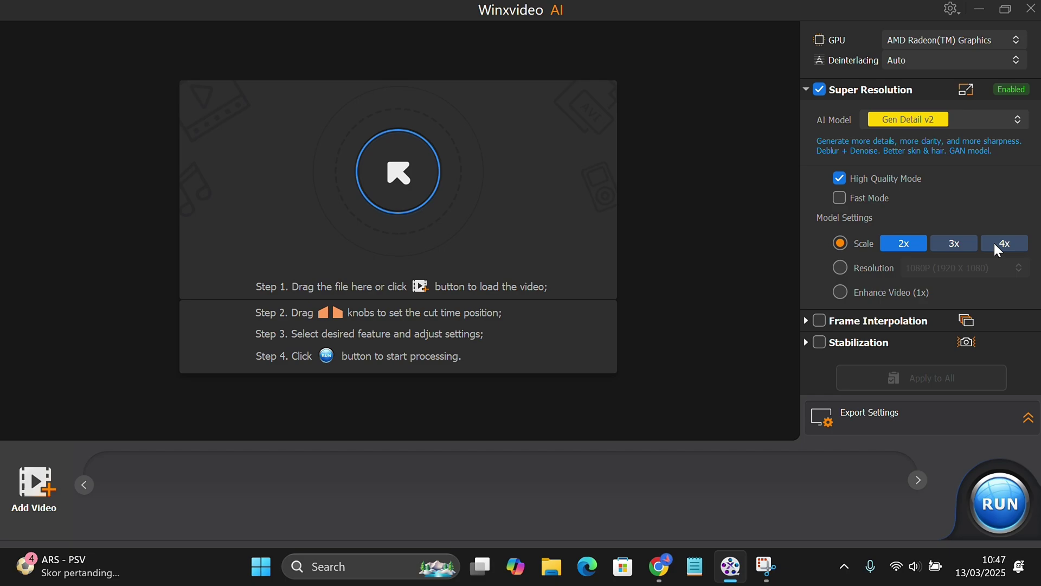
pyautogui.click(842, 266)
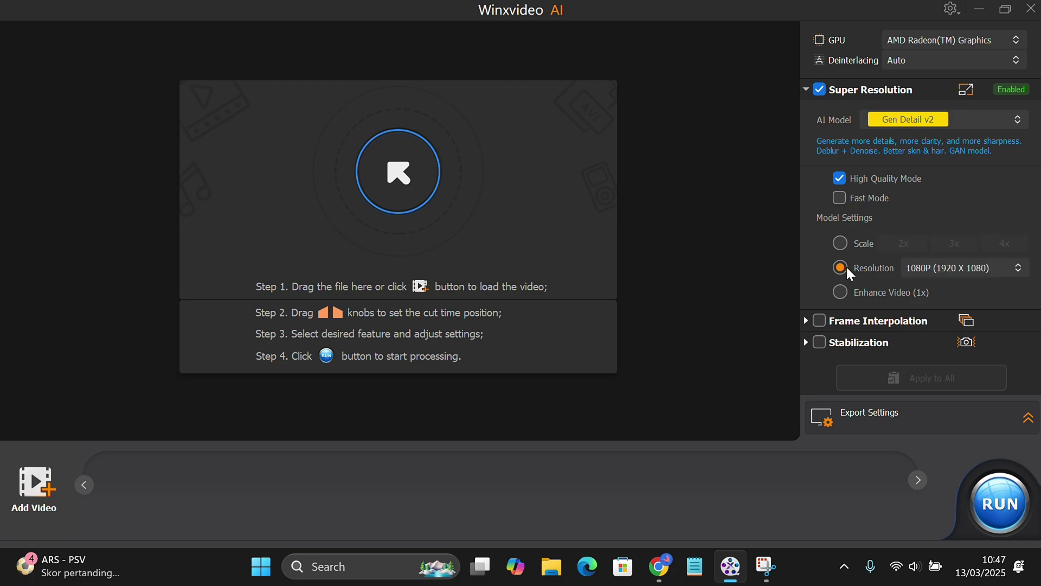
pyautogui.click(929, 269)
pyautogui.click(935, 352)
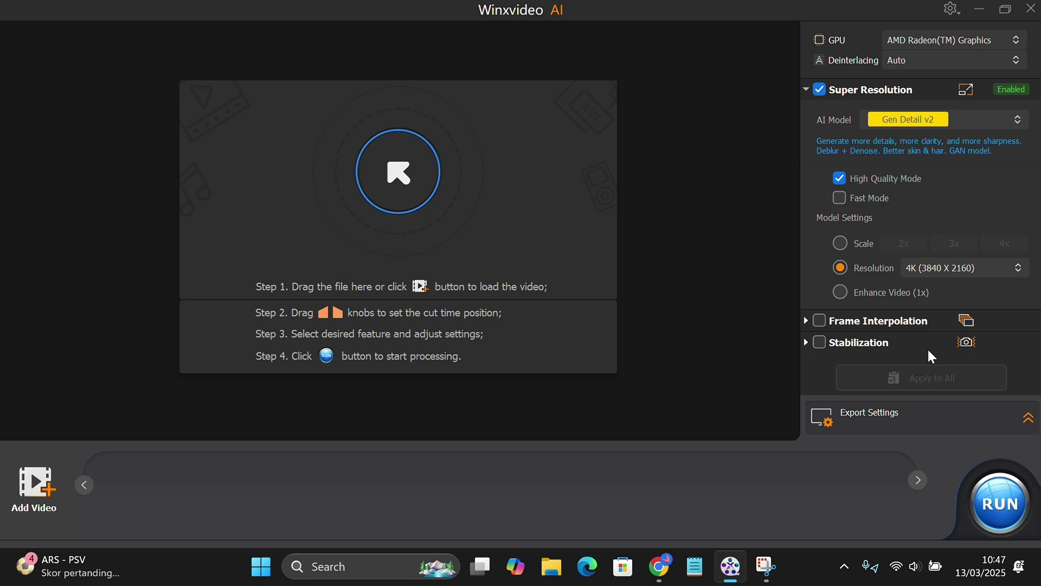
pyautogui.click(841, 291)
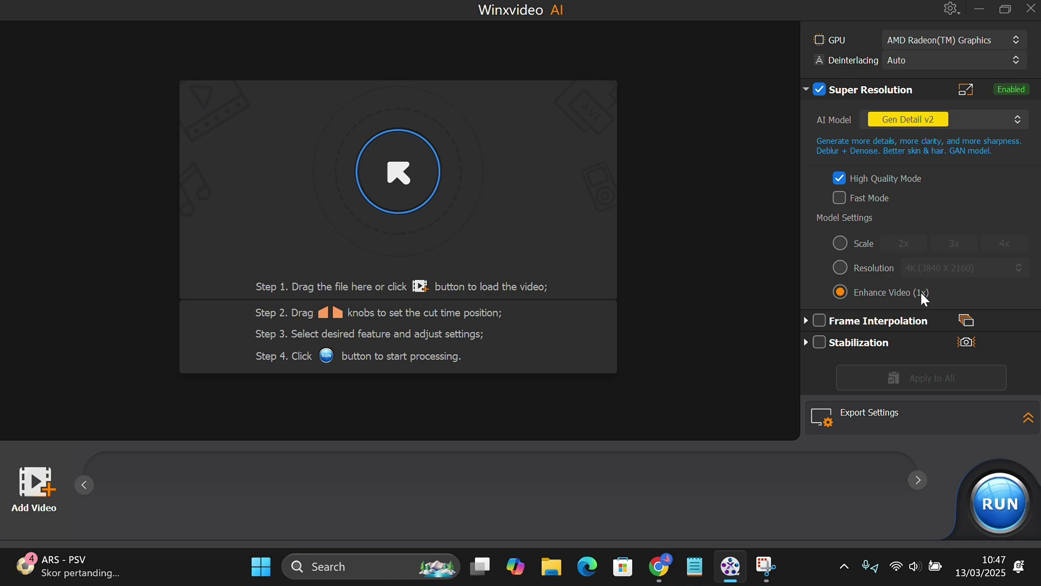
pyautogui.click(841, 268)
pyautogui.click(960, 268)
pyautogui.click(928, 299)
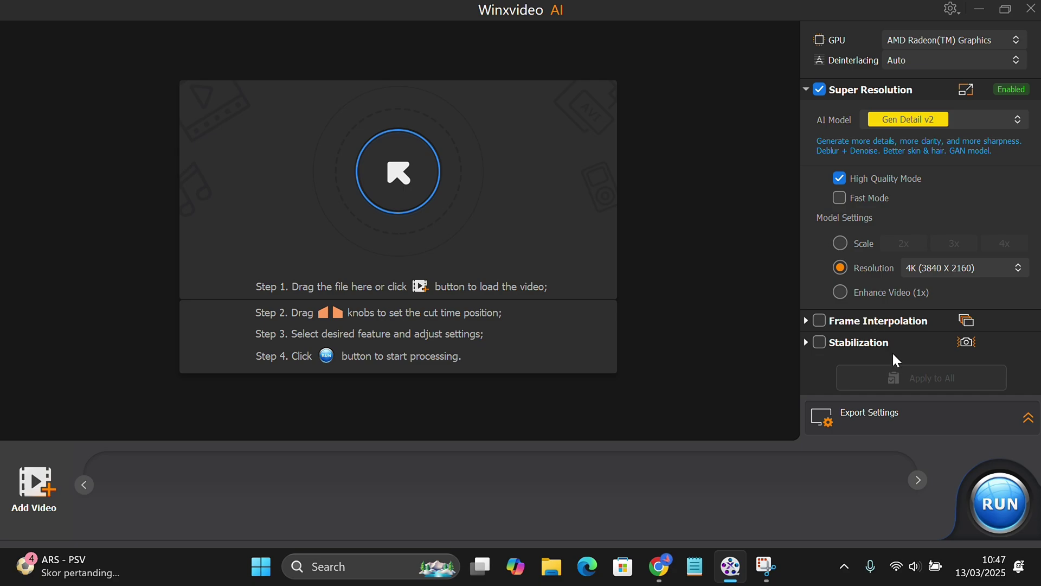
# Load the BMW driving clip from Downloads for a 640x360 to 3840x2160 preview
pyautogui.click(415, 182)
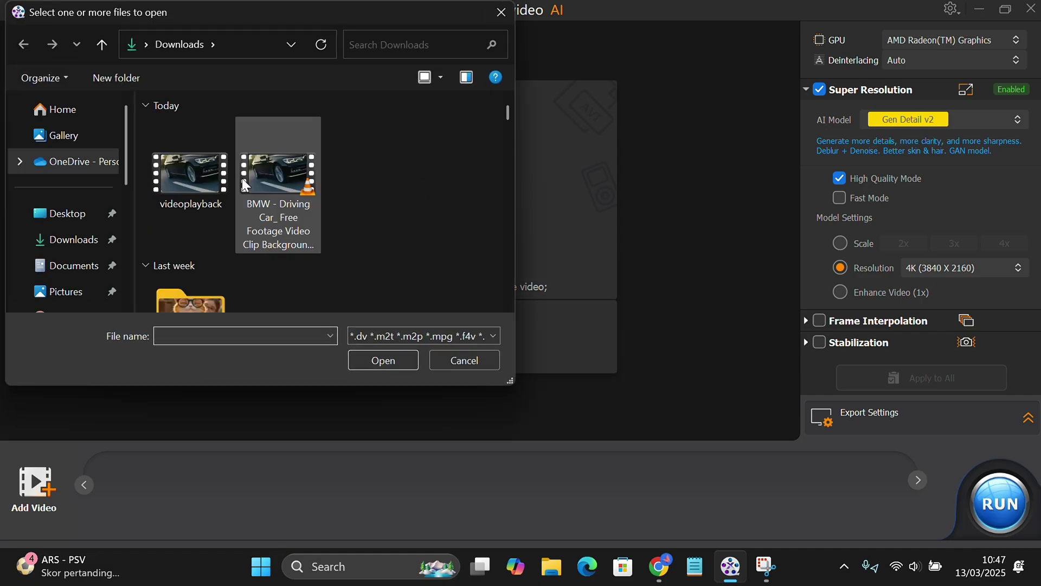
pyautogui.click(201, 168)
pyautogui.click(383, 360)
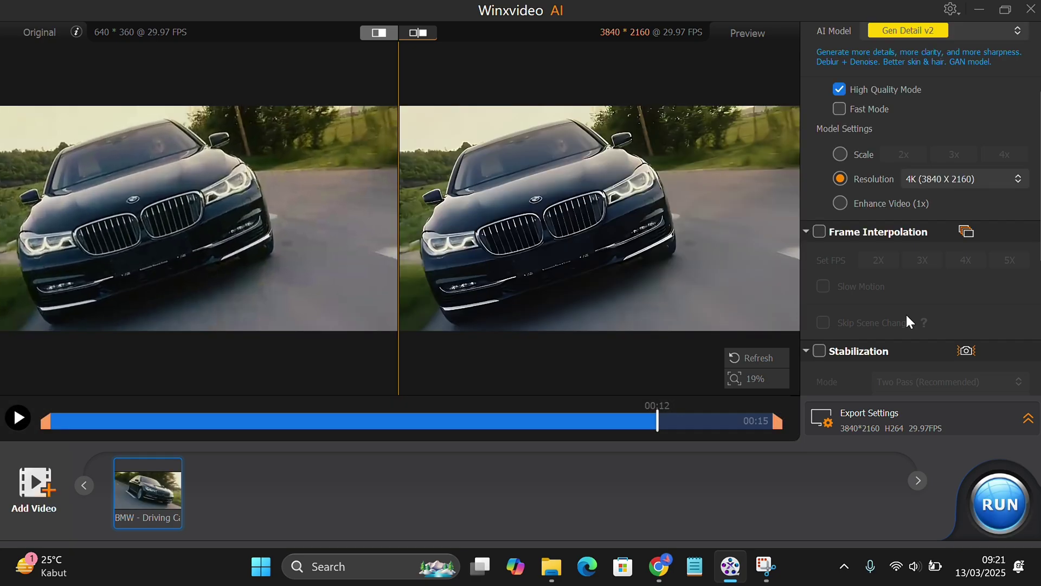
pyautogui.scroll(-3, 874, 336)
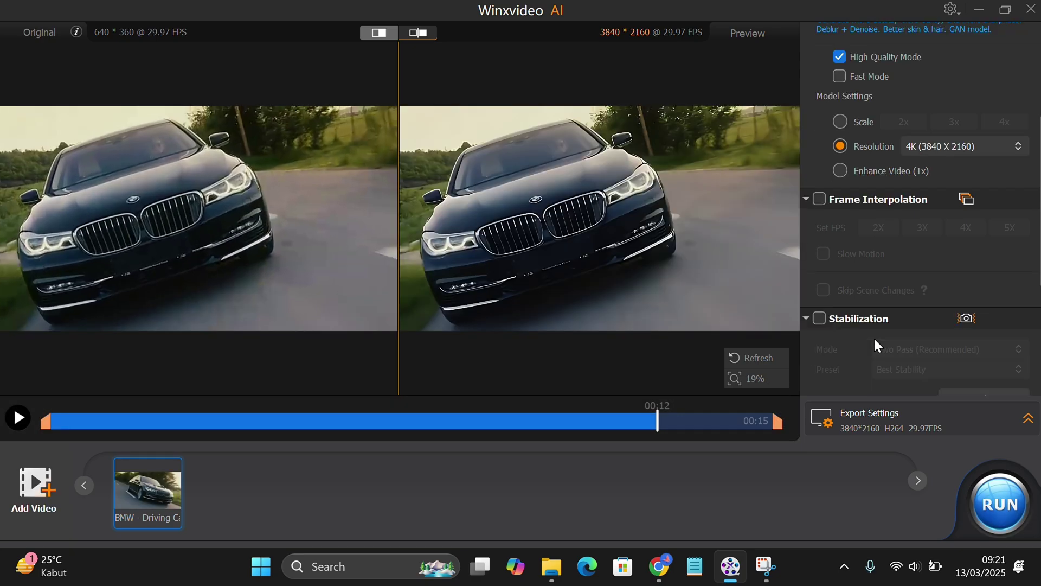
pyautogui.scroll(-2, 979, 342)
pyautogui.scroll(-1, 962, 322)
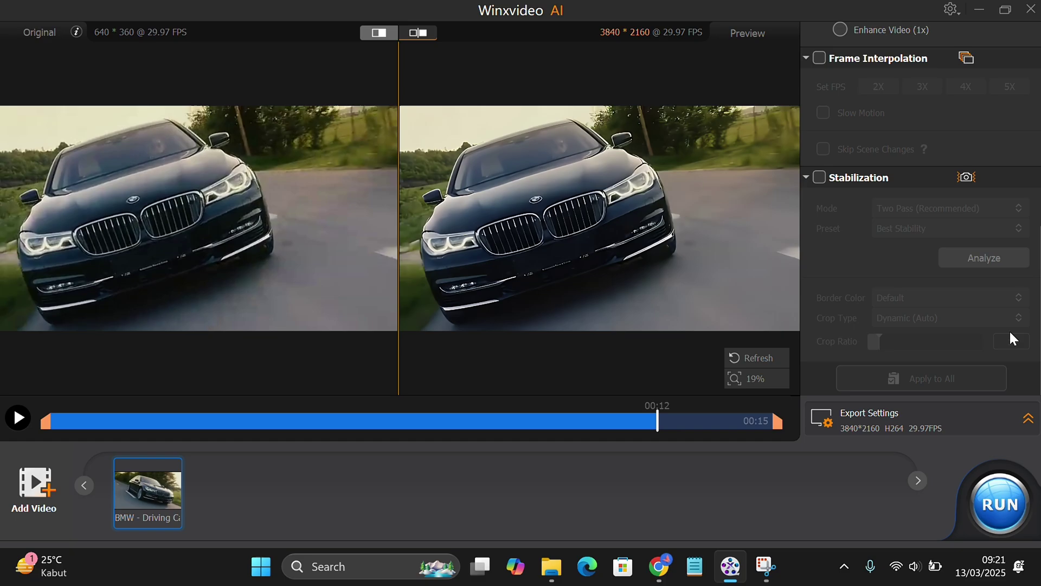
# Expand Export Settings to show the codecs, quality level and output folder
pyautogui.click(957, 414)
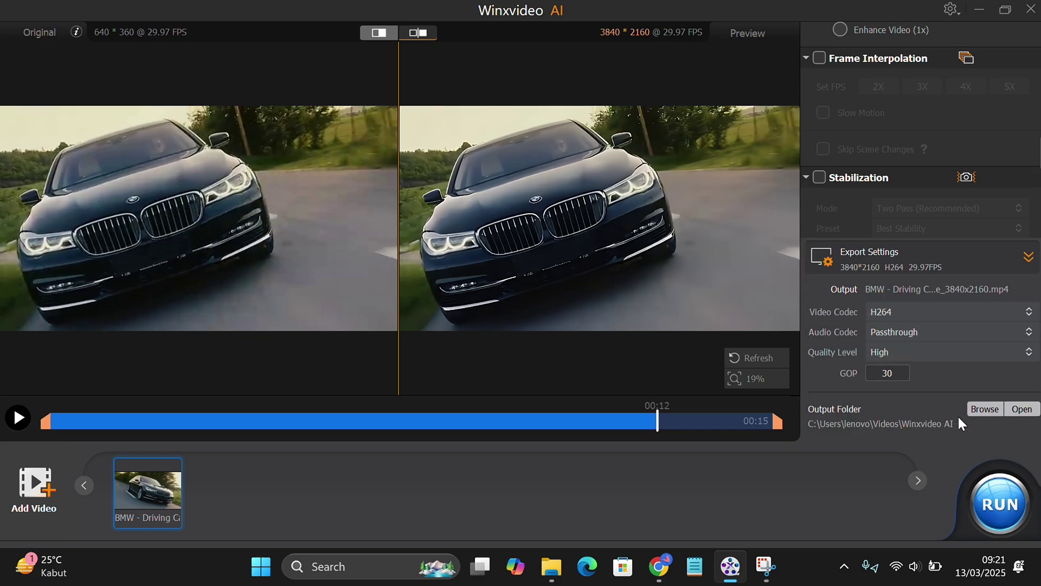
# Keep H264 video, the default audio codec and High quality, then run the 4K export
pyautogui.click(894, 311)
pyautogui.click(930, 310)
pyautogui.click(922, 332)
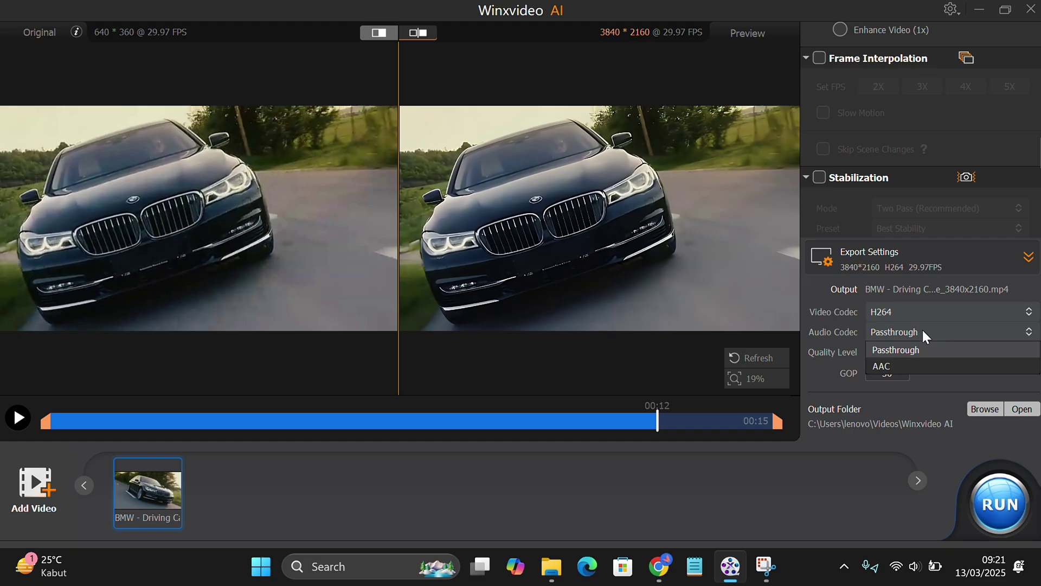
pyautogui.click(906, 351)
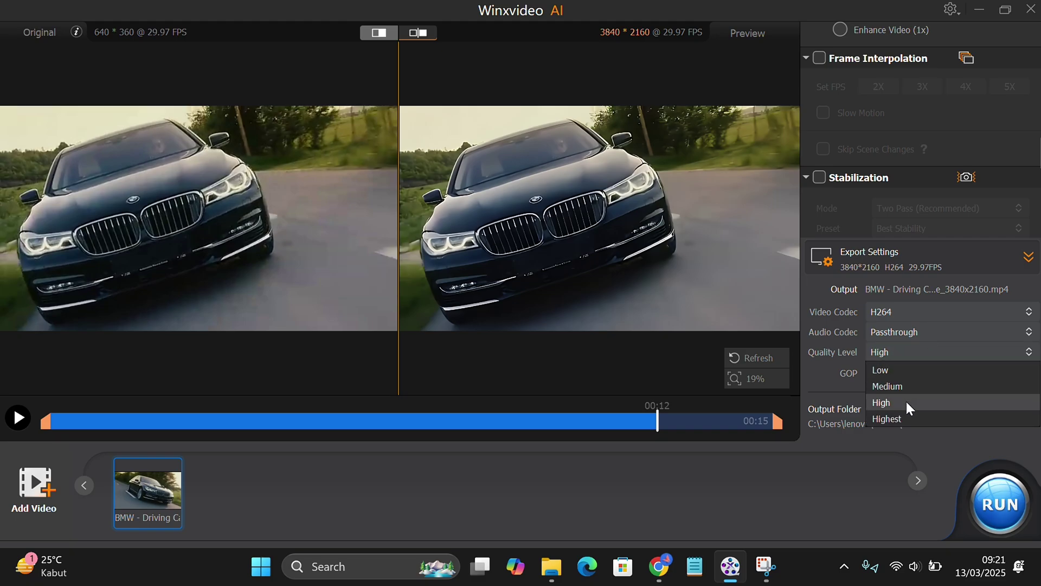
pyautogui.click(889, 401)
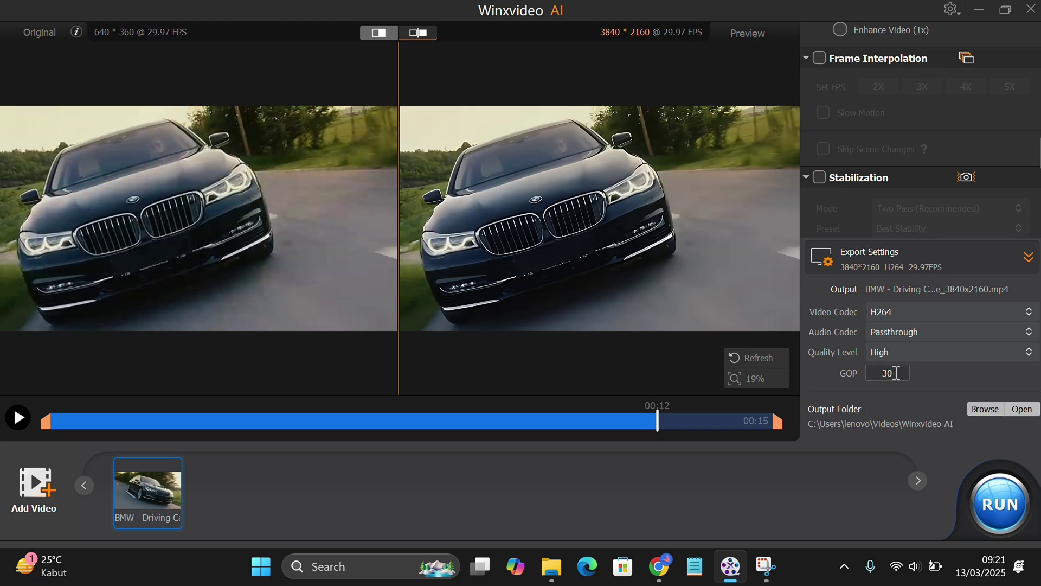
pyautogui.click(992, 507)
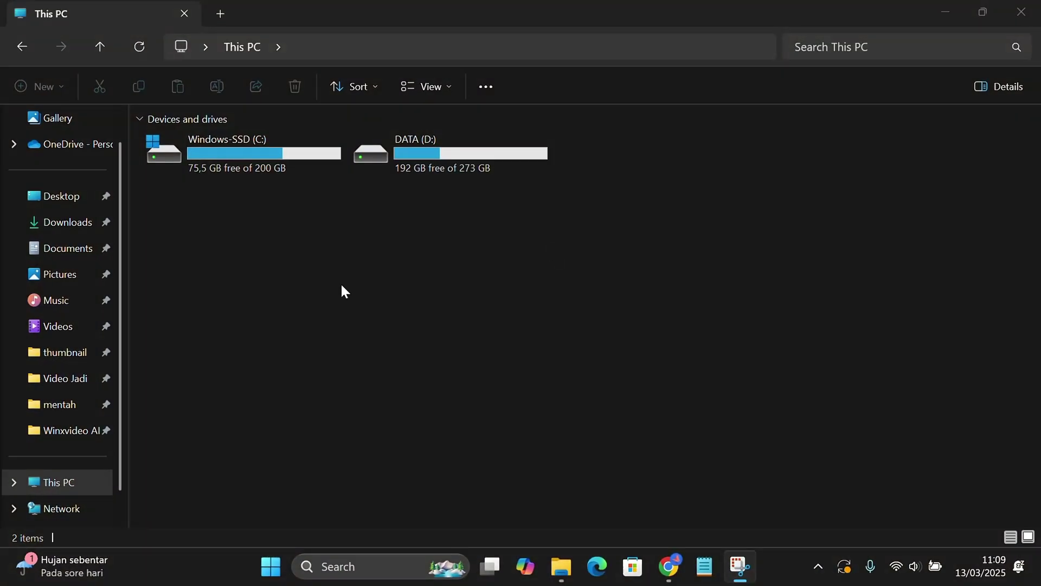
# Open Videos\Winxvideo AI and select the exported 3840x2160 BMW clip (49.2 MB, 15 s)
pyautogui.click(71, 330)
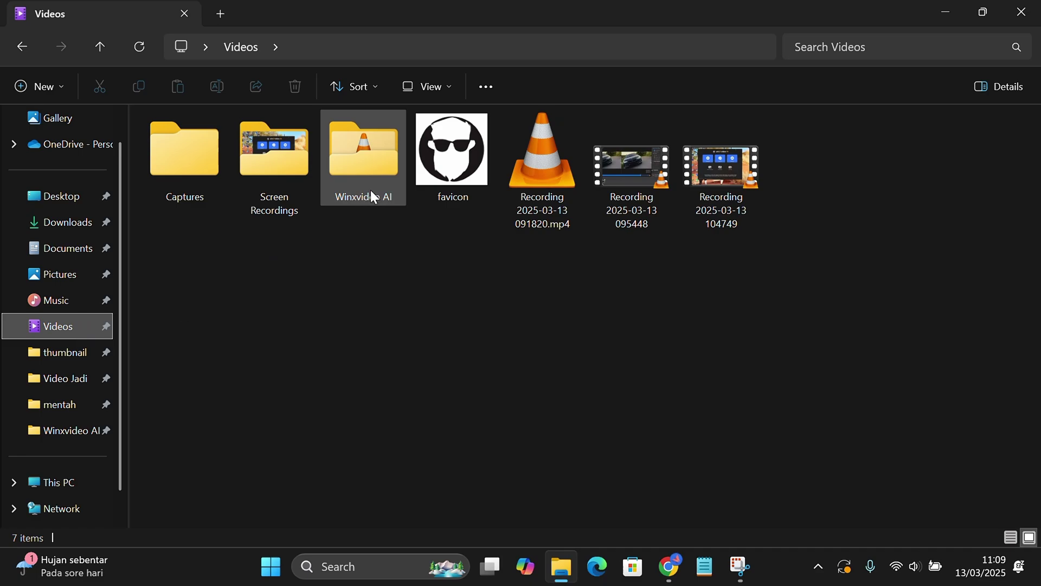
pyautogui.doubleClick(370, 190)
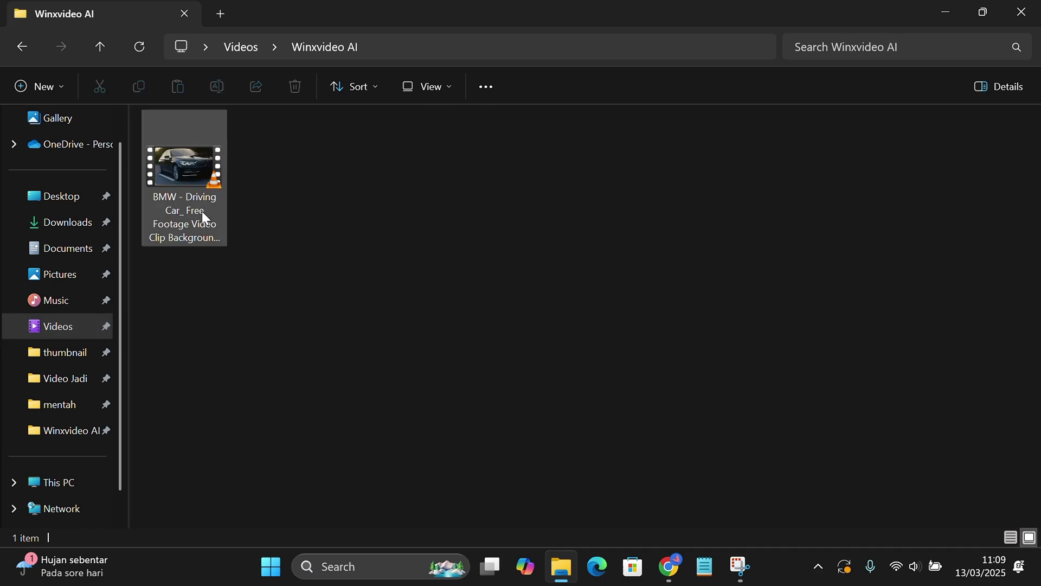
pyautogui.moveTo(184, 178)
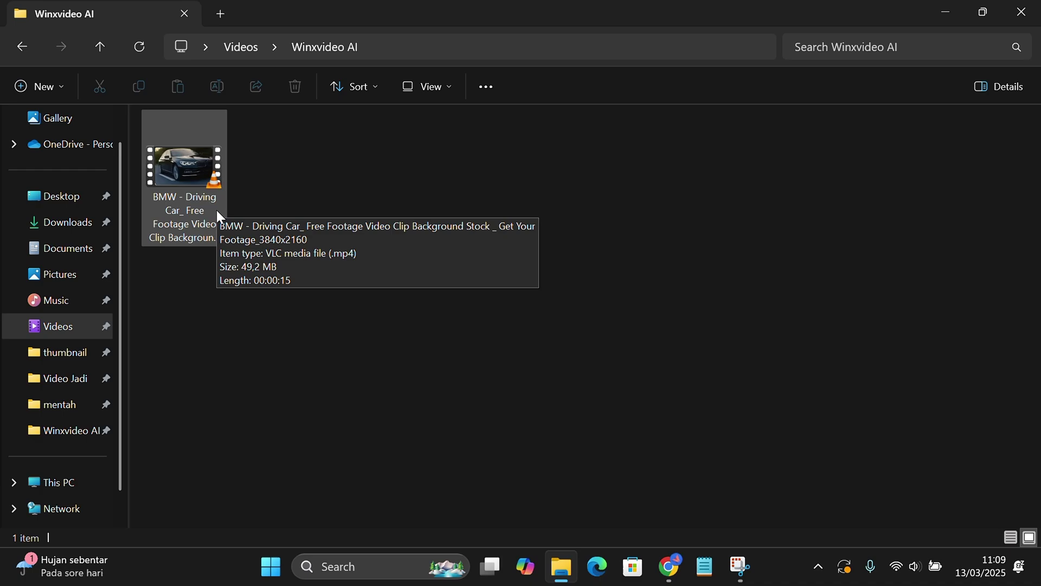
pyautogui.click(217, 210)
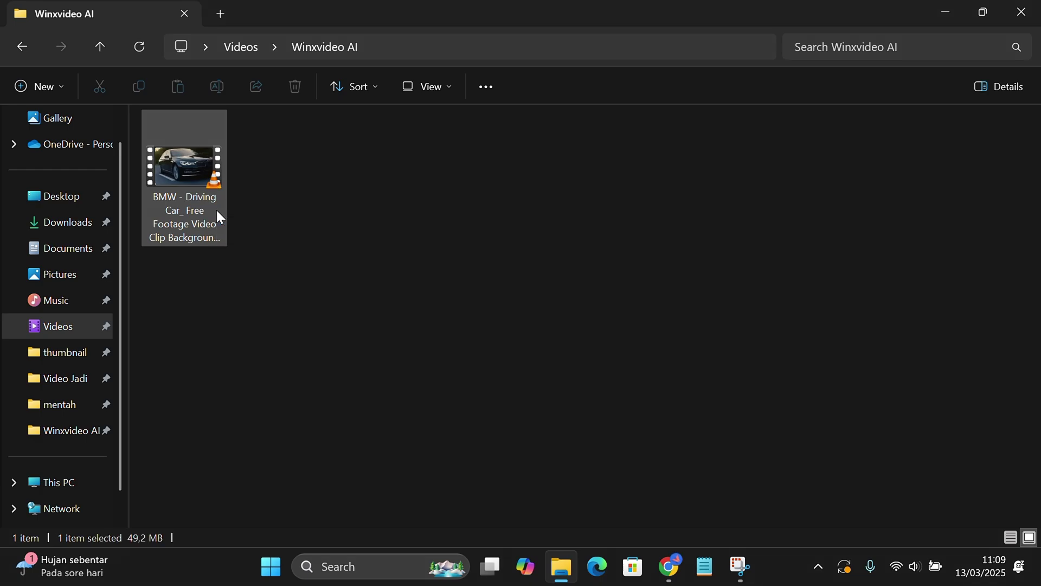